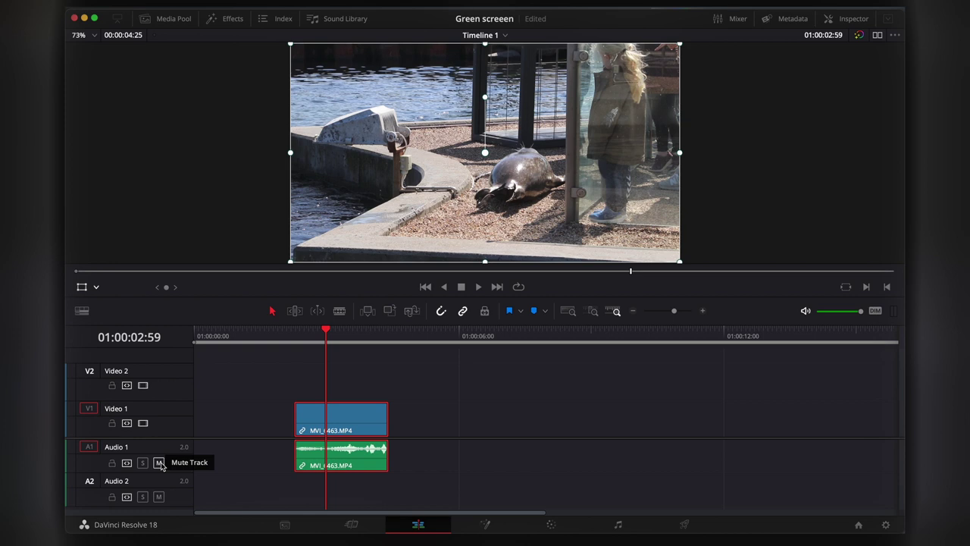
Play the seal clip and replay it from an earlier point to see the shake.
{"action": "key", "text": "space"}
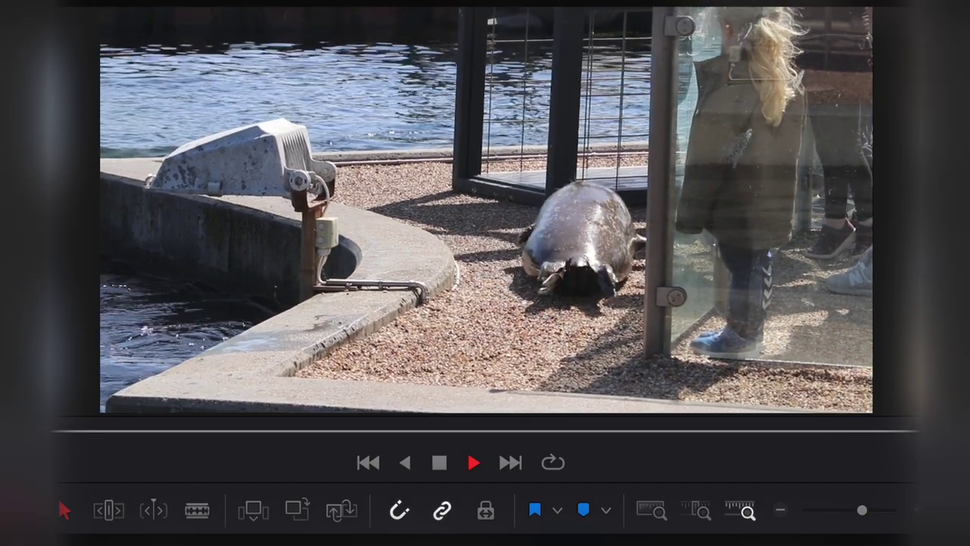
{"action": "key", "text": "space"}
{"action": "scroll", "coordinate": [362, 89], "scroll_direction": "up", "scroll_amount": 2}
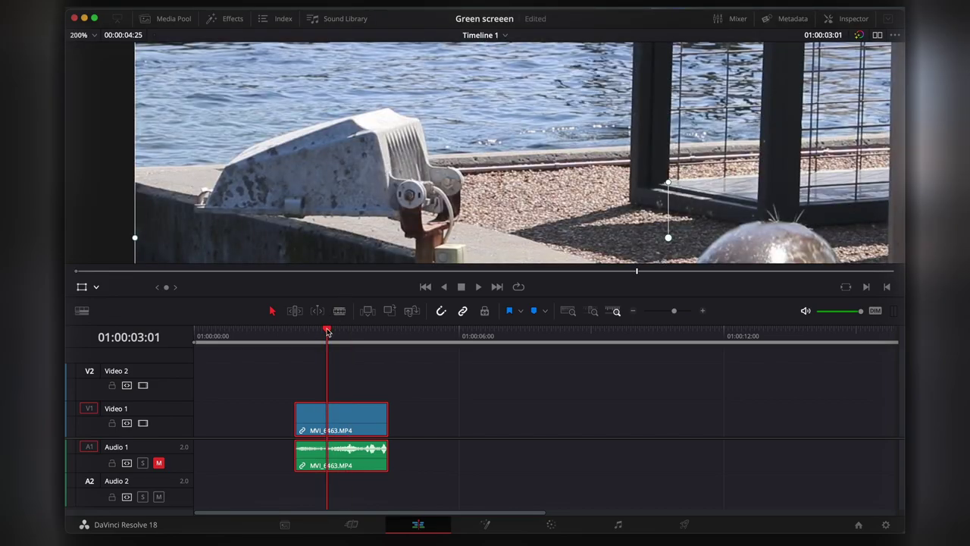
{"action": "left_click_drag", "start_coordinate": [328, 332], "coordinate": [306, 332]}
{"action": "key", "text": "space"}
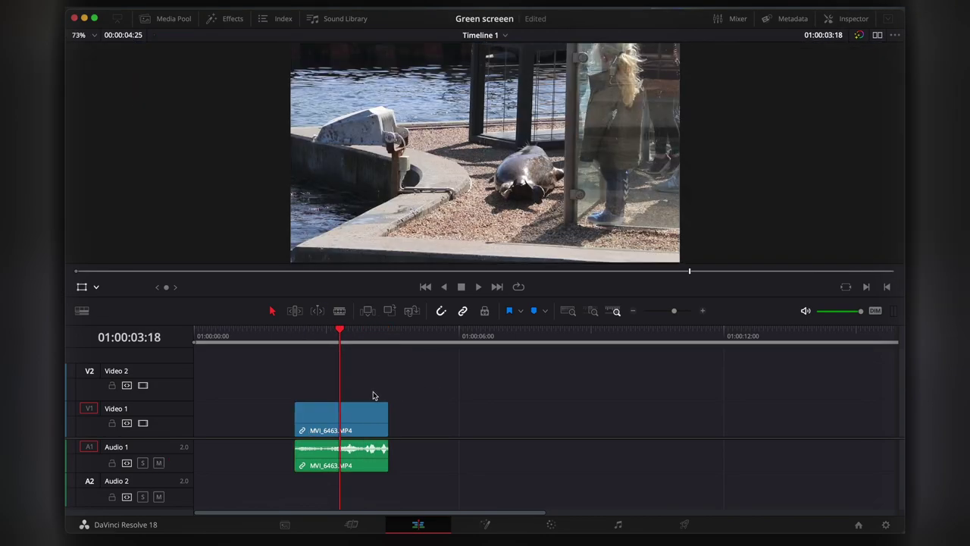
Select the seal clip and bring up its Inspector Stabilization section.
{"action": "left_click", "coordinate": [366, 413]}
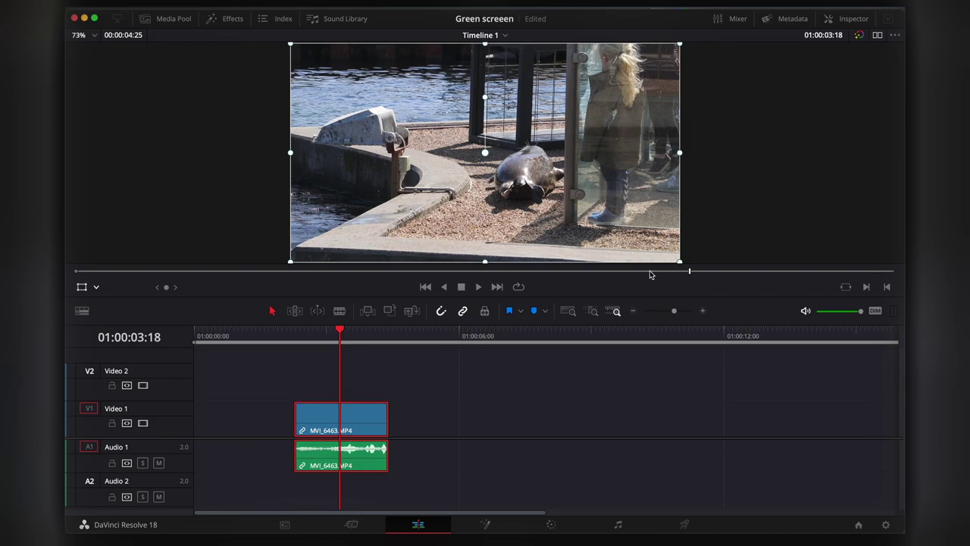
{"action": "left_click", "coordinate": [850, 19]}
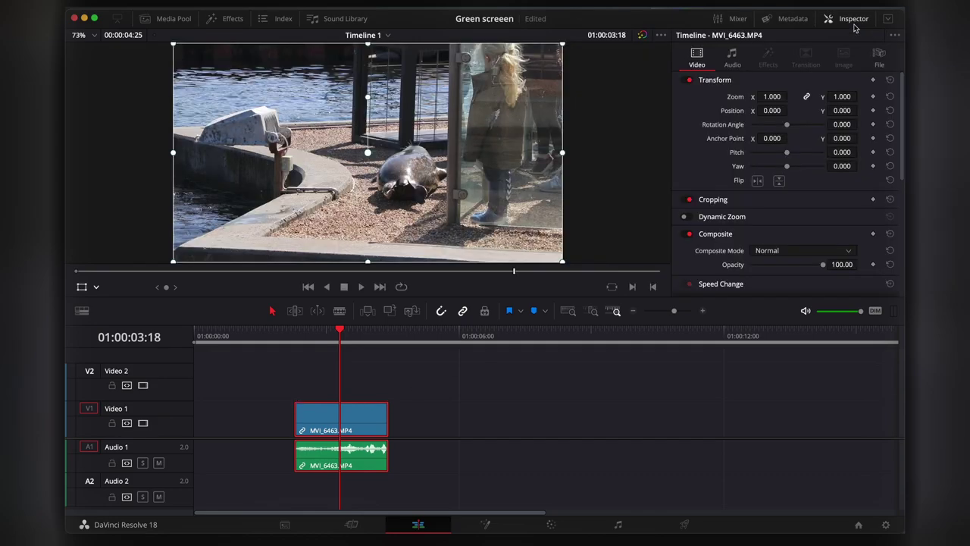
{"action": "scroll", "coordinate": [768, 167], "scroll_direction": "down", "scroll_amount": 5}
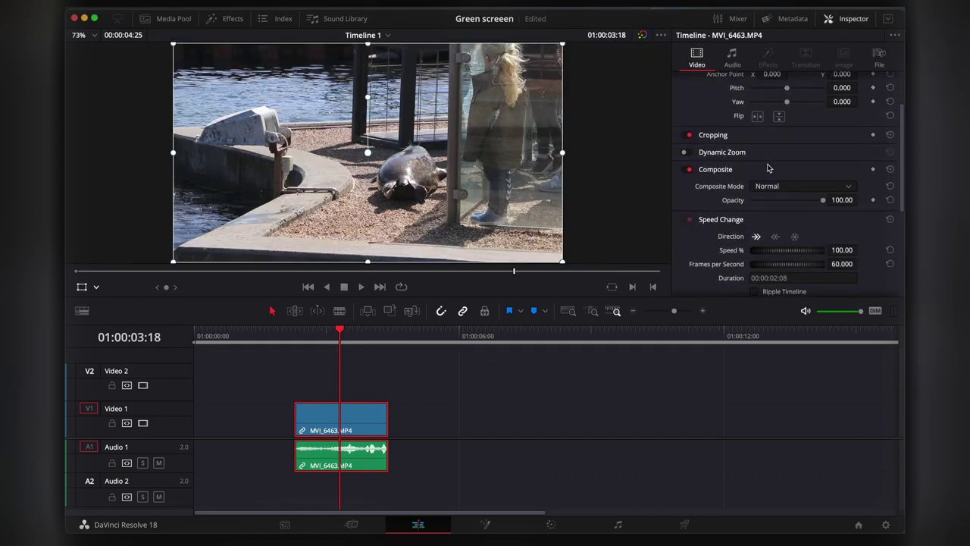
{"action": "scroll", "coordinate": [768, 167], "scroll_direction": "down", "scroll_amount": 3}
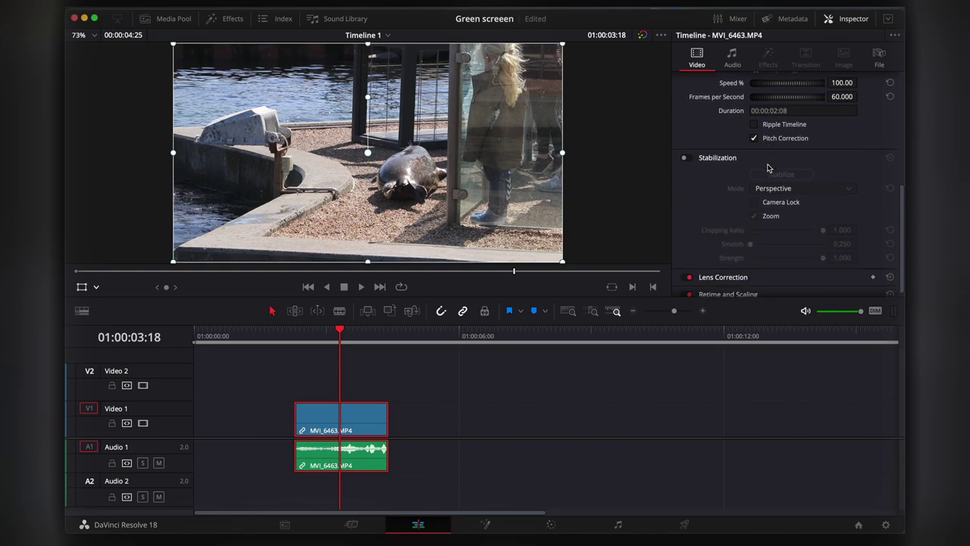
Enable the clip's Stabilization and keep the mode set to Perspective.
{"action": "left_click", "coordinate": [690, 159]}
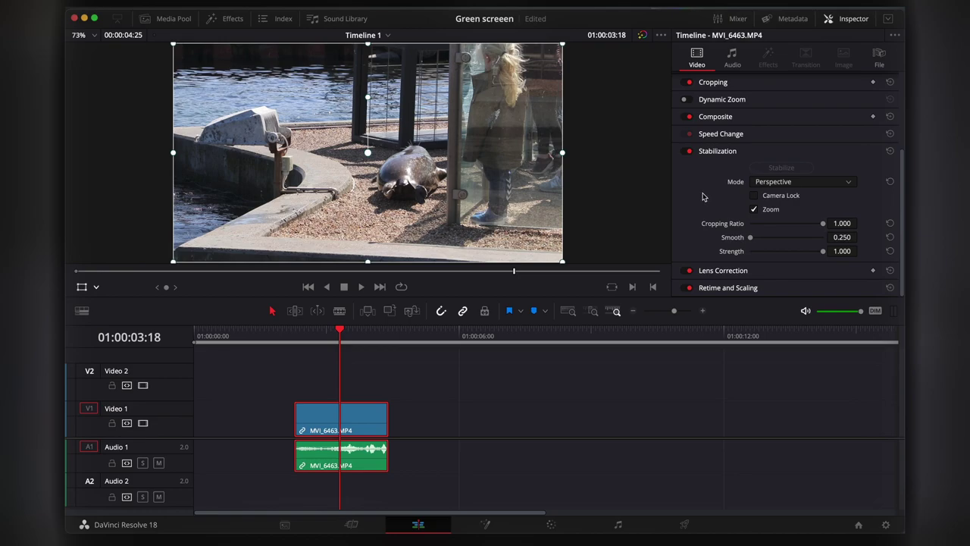
{"action": "left_click", "coordinate": [848, 186]}
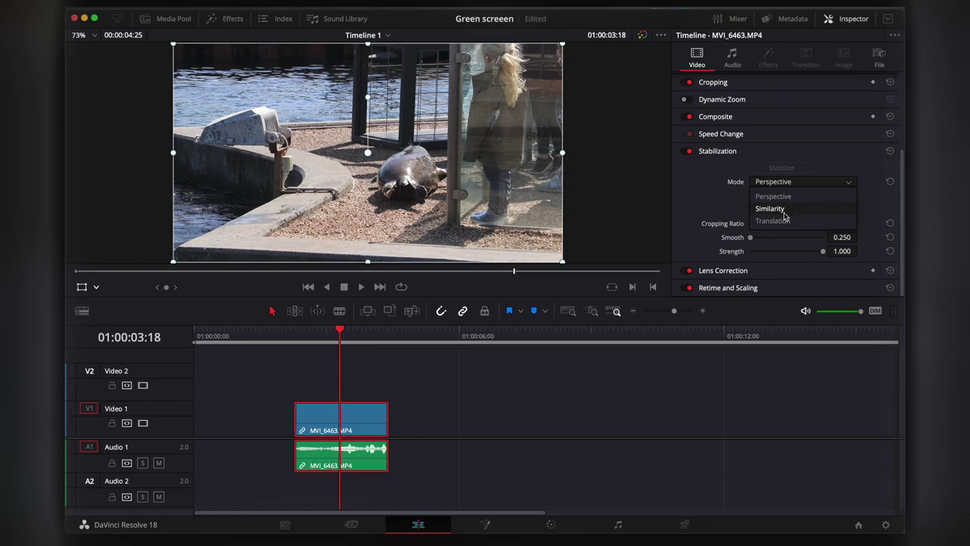
{"action": "left_click", "coordinate": [823, 196]}
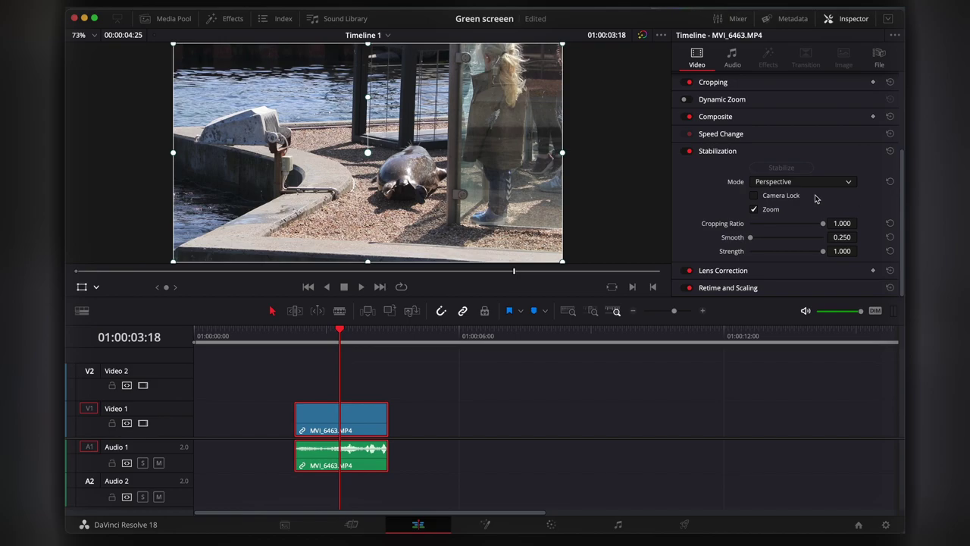
{"action": "left_click", "coordinate": [753, 208]}
{"action": "left_click", "coordinate": [752, 208]}
Toggle stabilization Zoom off and on, nudge Cropping Ratio, and max Smooth at 1.000.
{"action": "left_click", "coordinate": [751, 207]}
{"action": "left_click", "coordinate": [752, 208]}
{"action": "mouse_move", "coordinate": [824, 225]}
{"action": "left_mouse_down"}
{"action": "mouse_move", "coordinate": [758, 225]}
{"action": "mouse_move", "coordinate": [828, 224]}
{"action": "left_mouse_up"}
{"action": "left_click_drag", "start_coordinate": [751, 238], "coordinate": [827, 242]}
{"action": "left_click_drag", "start_coordinate": [842, 251], "coordinate": [844, 250]}
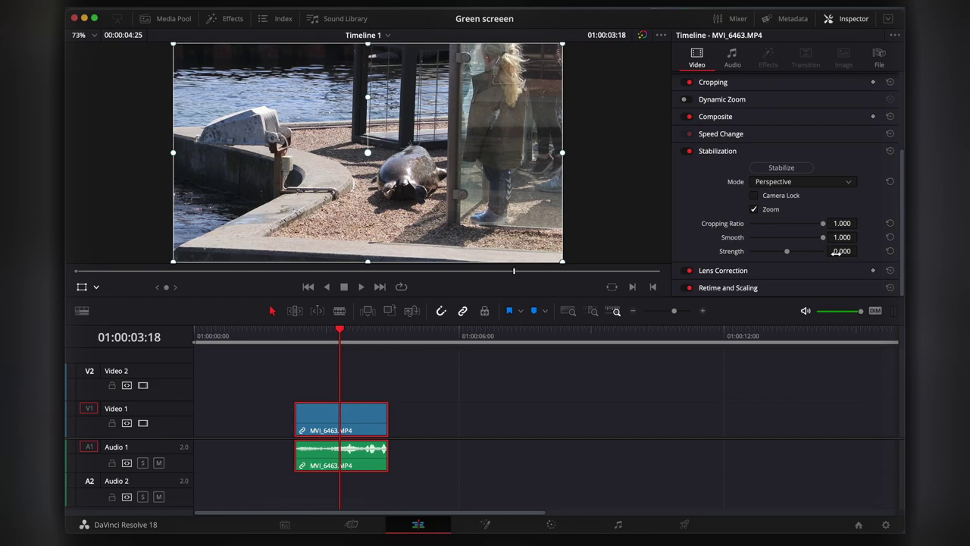
{"action": "left_click_drag", "start_coordinate": [786, 252], "coordinate": [761, 252]}
{"action": "left_click", "coordinate": [837, 251]}
{"action": "key", "text": "BackSpace"}
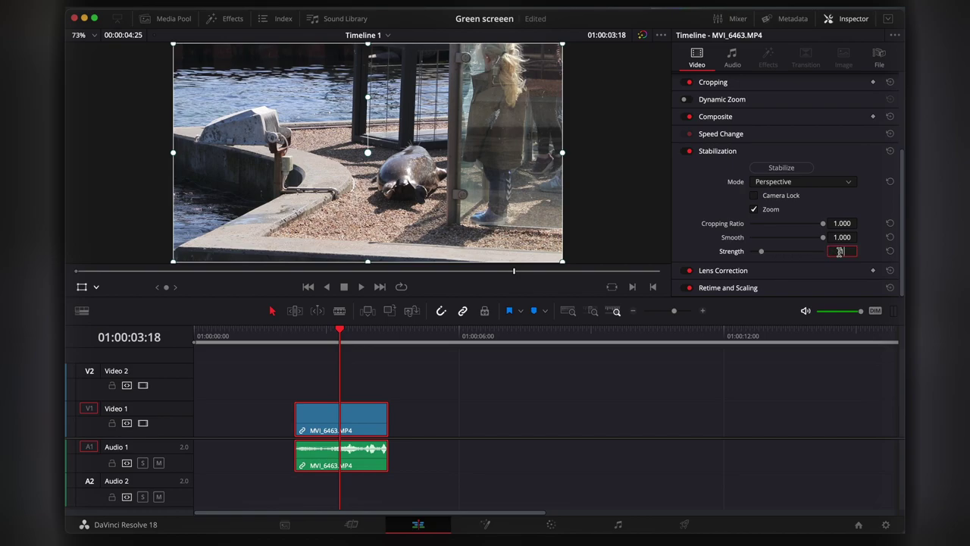
{"action": "key", "text": "Return"}
Set Cropping Ratio to 0.433 and Smooth to 0.427, then run Stabilize.
{"action": "left_click_drag", "start_coordinate": [823, 224], "coordinate": [760, 222]}
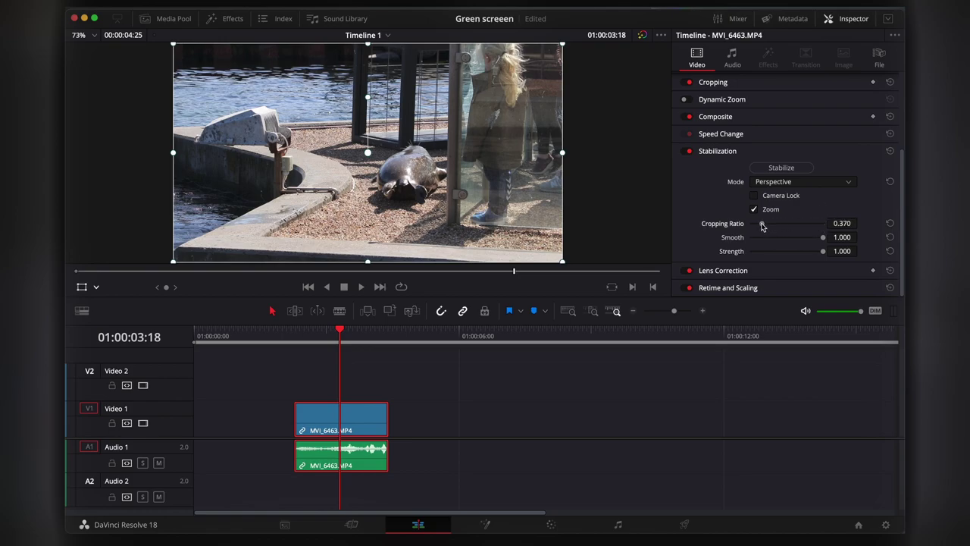
{"action": "left_click_drag", "start_coordinate": [823, 237], "coordinate": [764, 237]}
{"action": "left_click_drag", "start_coordinate": [760, 224], "coordinate": [768, 239]}
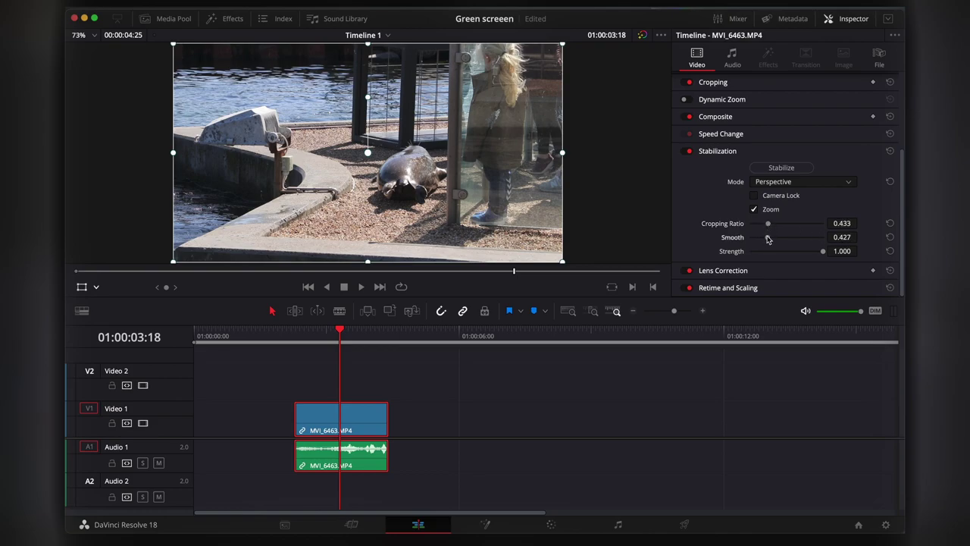
{"action": "left_click", "coordinate": [782, 168]}
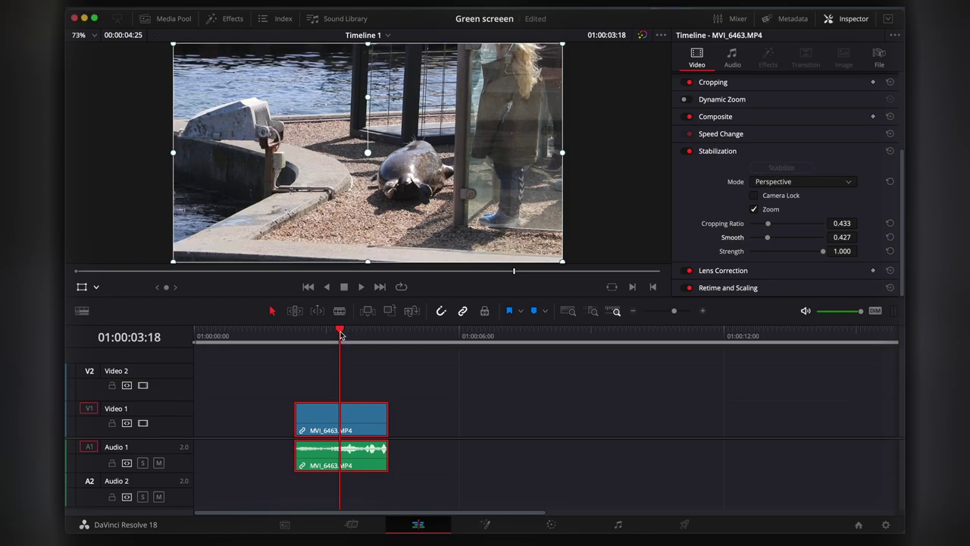
Mute Audio 1 and play the stabilized clip back from its start.
{"action": "left_click_drag", "start_coordinate": [341, 334], "coordinate": [308, 335]}
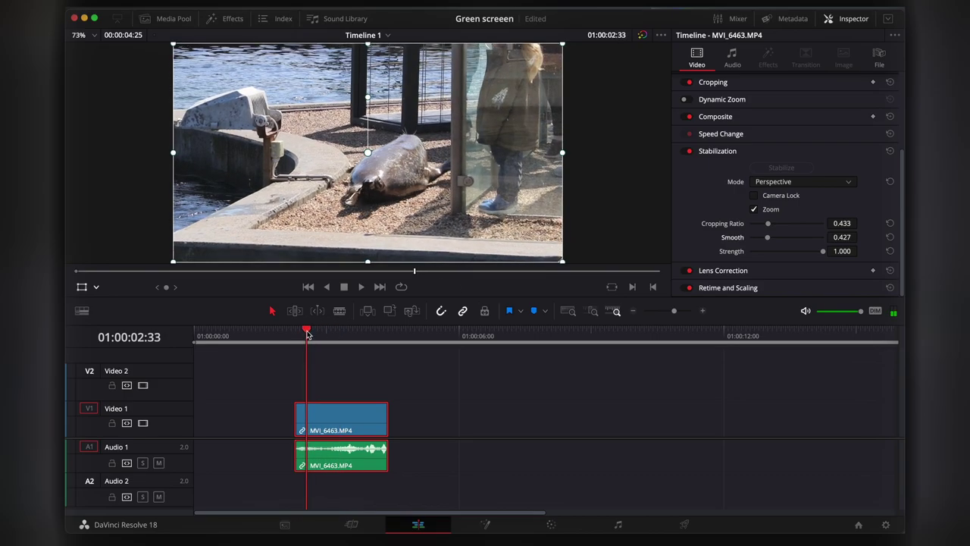
{"action": "left_click", "coordinate": [158, 463]}
{"action": "key", "text": "space"}
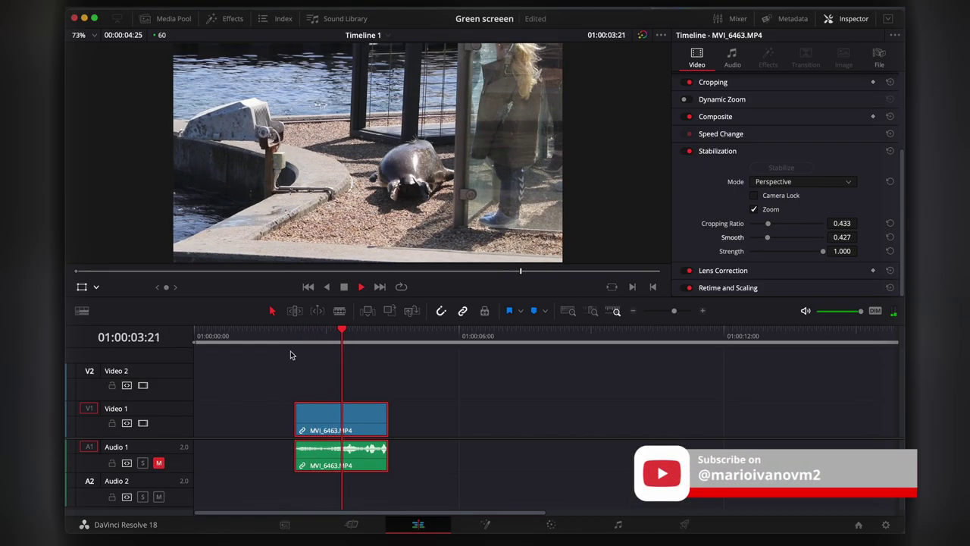
{"action": "left_click", "coordinate": [388, 336]}
{"action": "left_click_drag", "start_coordinate": [389, 335], "coordinate": [302, 331]}
{"action": "key", "text": "space"}
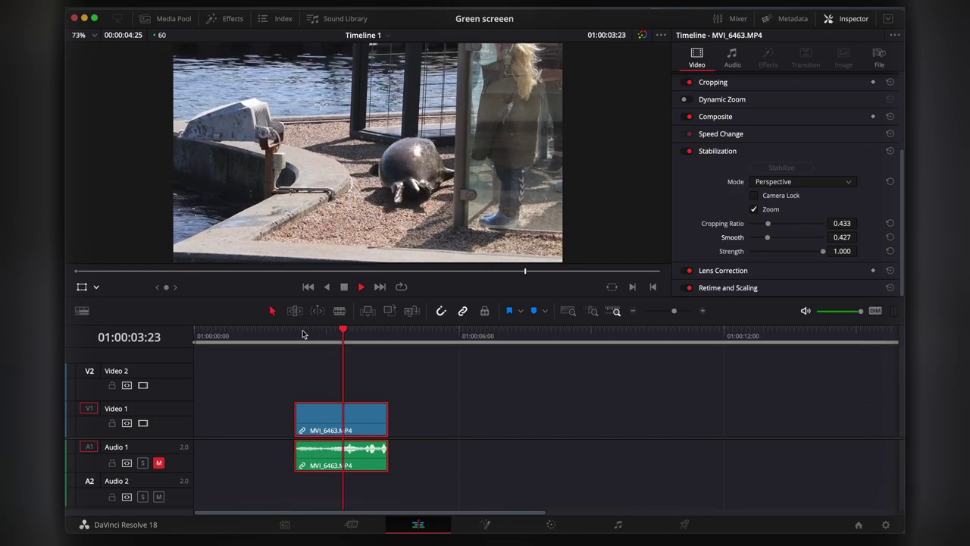
{"action": "key", "text": "space"}
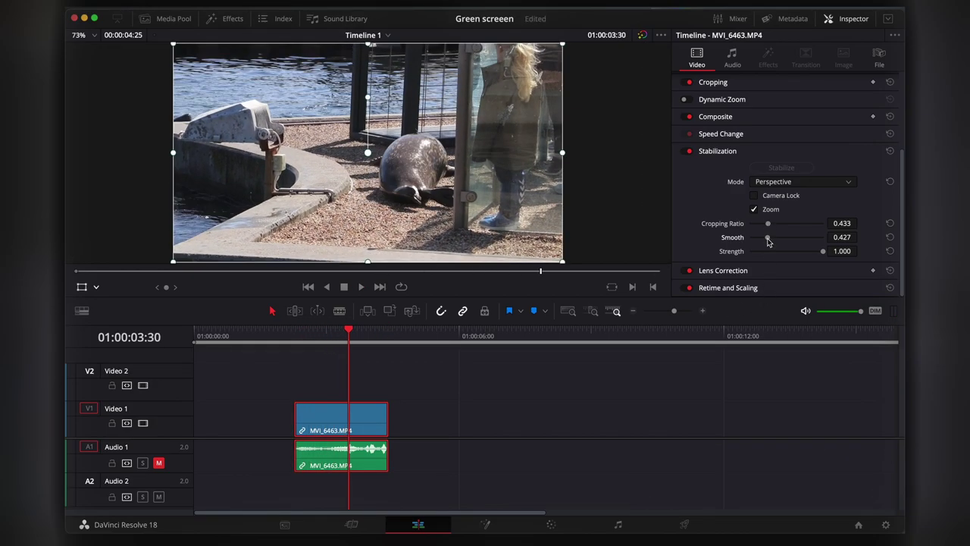
Raise Smooth to 0.490, re-stabilize, and replay the clip from near its start.
{"action": "left_click_drag", "start_coordinate": [767, 241], "coordinate": [773, 241]}
{"action": "left_click", "coordinate": [788, 169]}
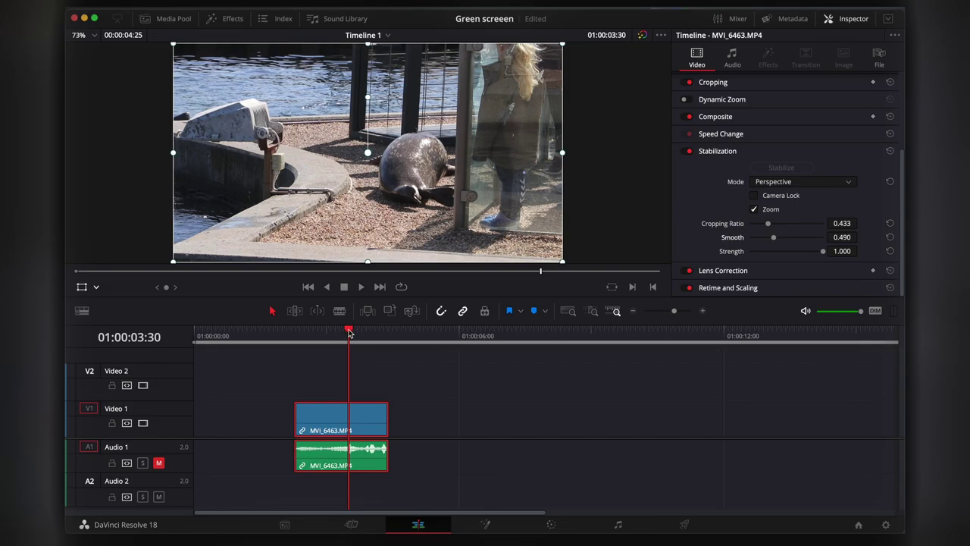
{"action": "left_click_drag", "start_coordinate": [348, 332], "coordinate": [308, 334]}
{"action": "key", "text": "space"}
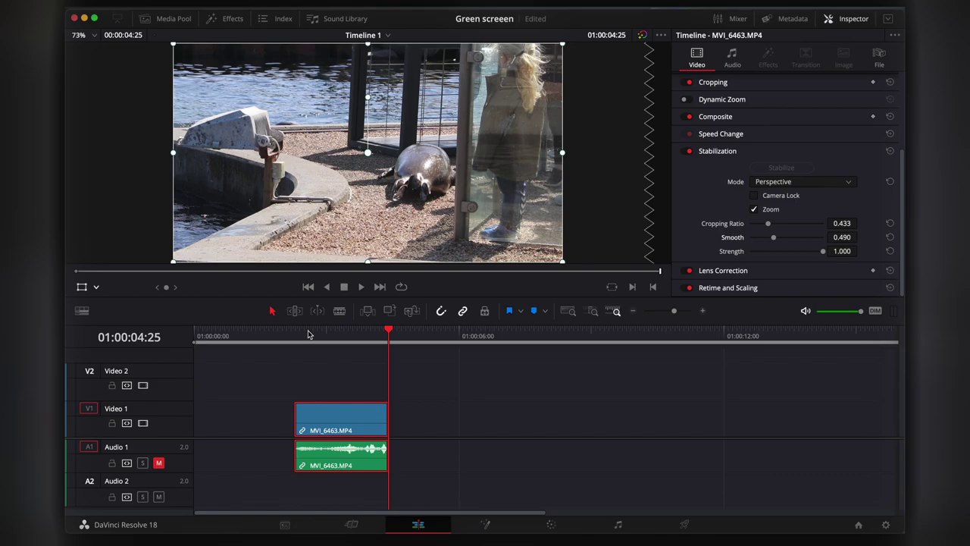
{"action": "left_click", "coordinate": [308, 334]}
{"action": "key", "text": "space"}
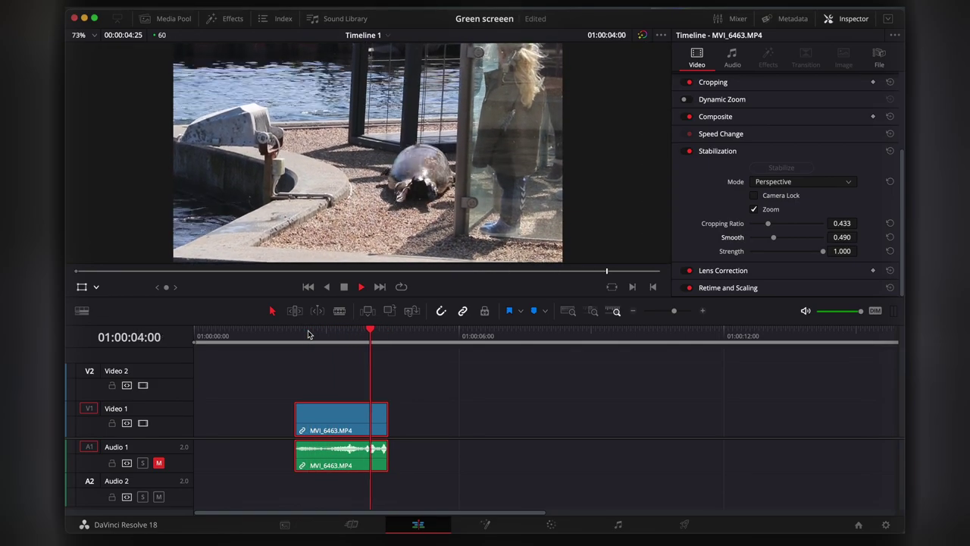
{"action": "left_click", "coordinate": [307, 334]}
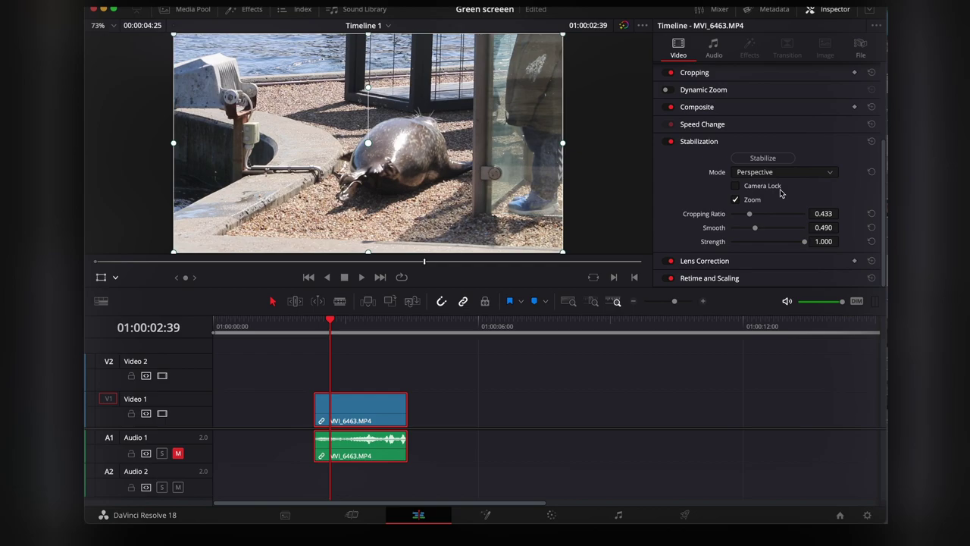
Turn on Camera Lock, re-run Stabilize, and play the locked result.
{"action": "left_click", "coordinate": [735, 187]}
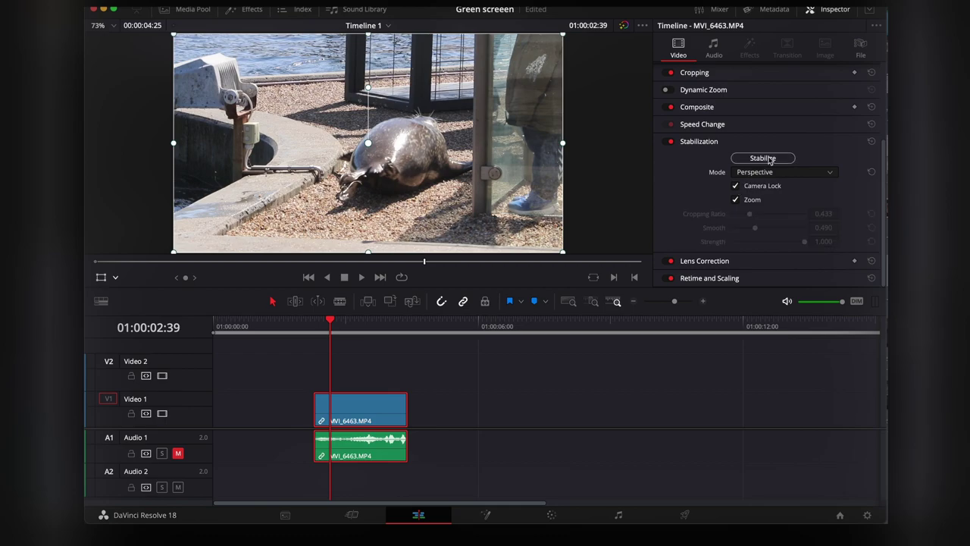
{"action": "left_click", "coordinate": [764, 158]}
{"action": "left_click_drag", "start_coordinate": [331, 324], "coordinate": [315, 322]}
{"action": "key", "text": "space"}
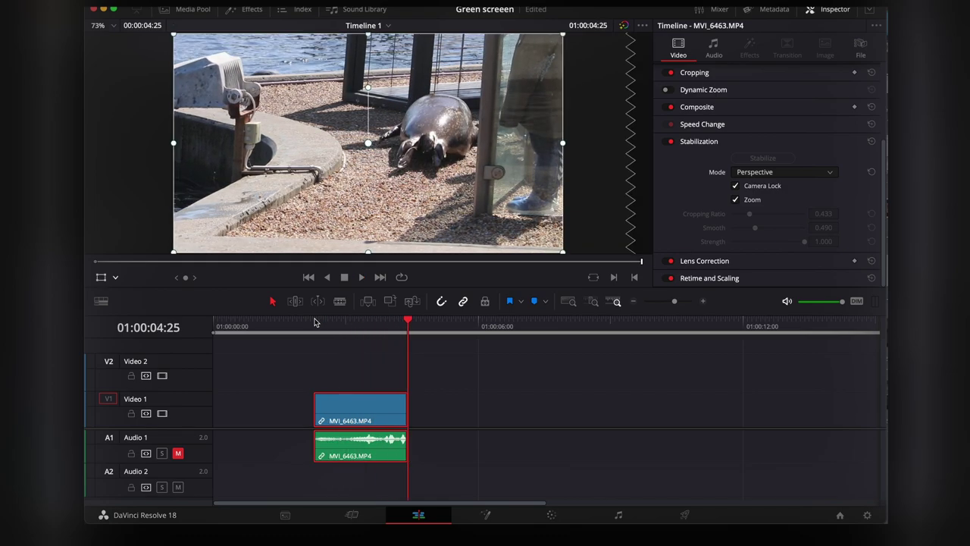
Replay the camera-locked clip from the start and scrub through mid-clip.
{"action": "left_click", "coordinate": [323, 323]}
{"action": "key", "text": "space"}
{"action": "left_click", "coordinate": [334, 322]}
{"action": "left_click_drag", "start_coordinate": [334, 323], "coordinate": [316, 342]}
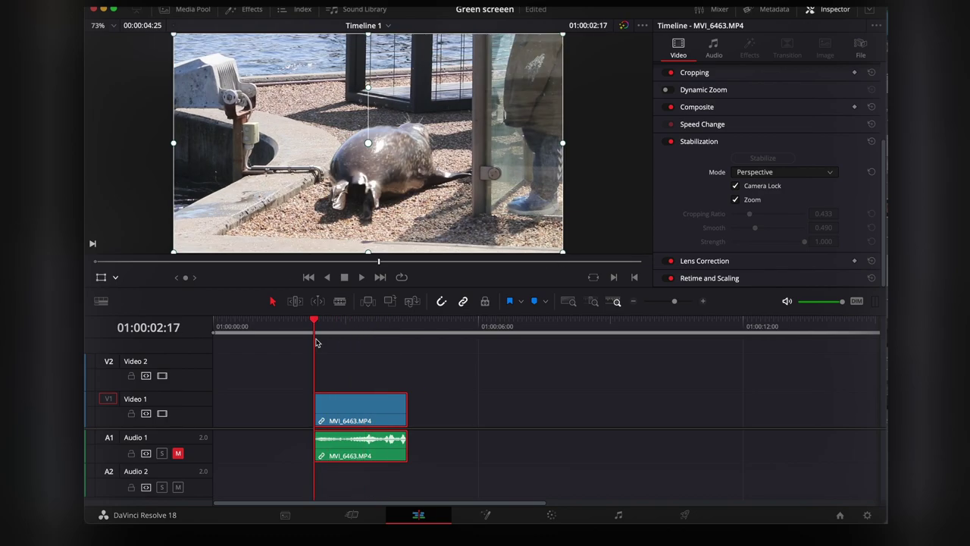
{"action": "key", "text": "space"}
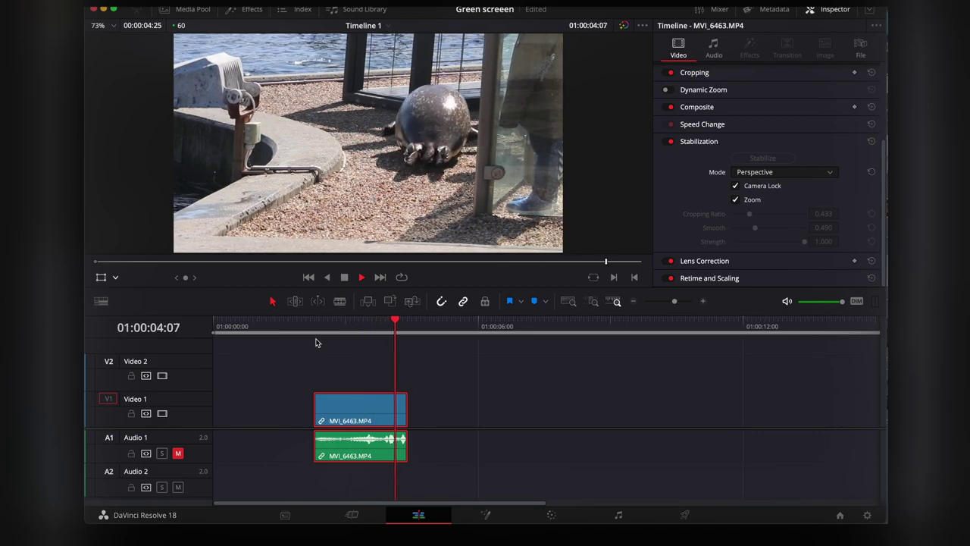